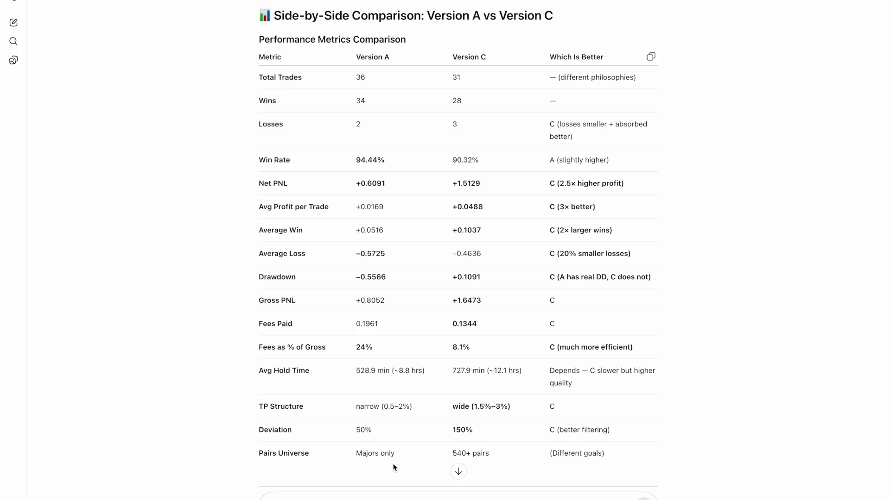
- Read the Version A versus Version C comparison, covering the performance metrics table and the pros, cons and conclusion of each version
scroll(394, 468, "down", 5)
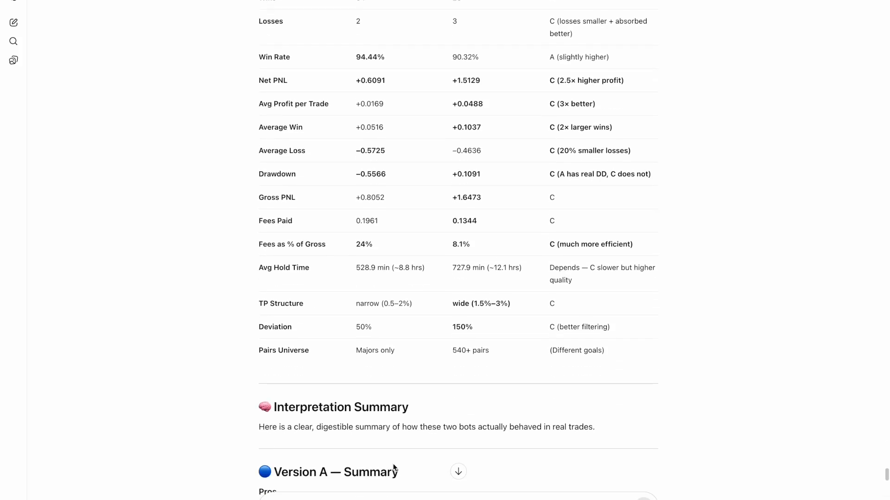
scroll(394, 467, "down", 1)
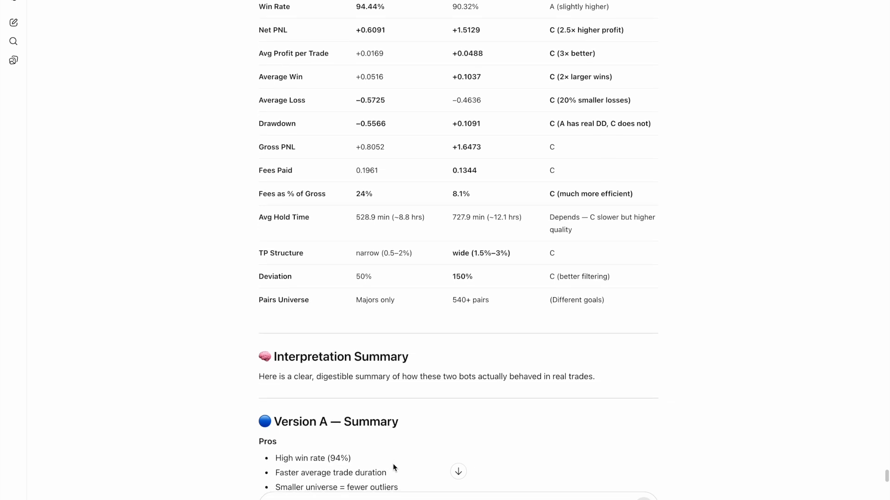
scroll(394, 467, "down", 4)
scroll(395, 468, "down", 2)
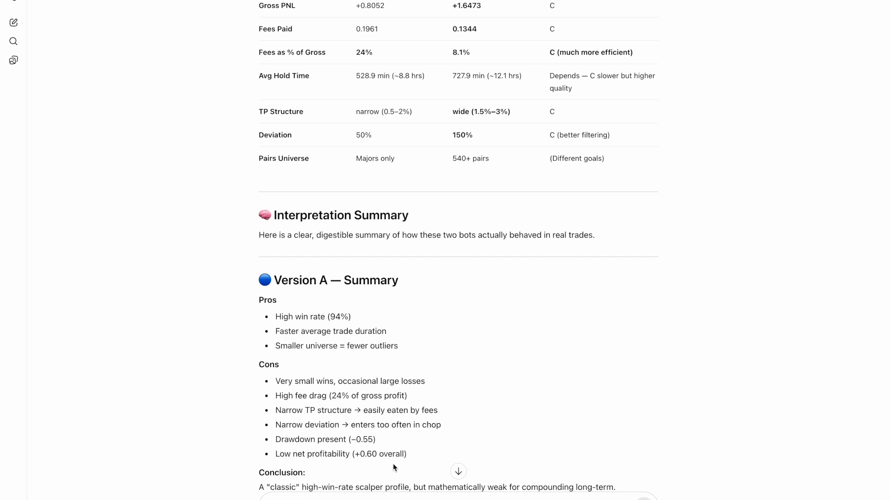
scroll(395, 467, "down", 7)
scroll(394, 467, "down", 5)
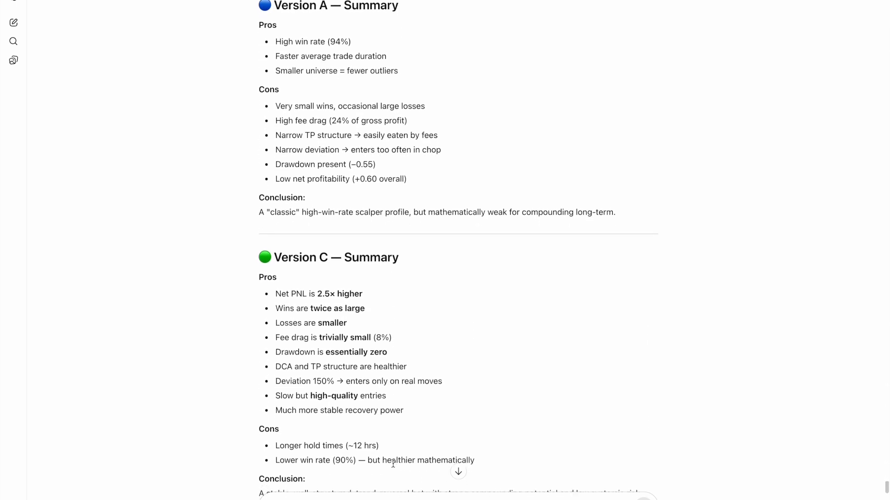
scroll(393, 464, "down", 1)
scroll(393, 464, "down", 1)
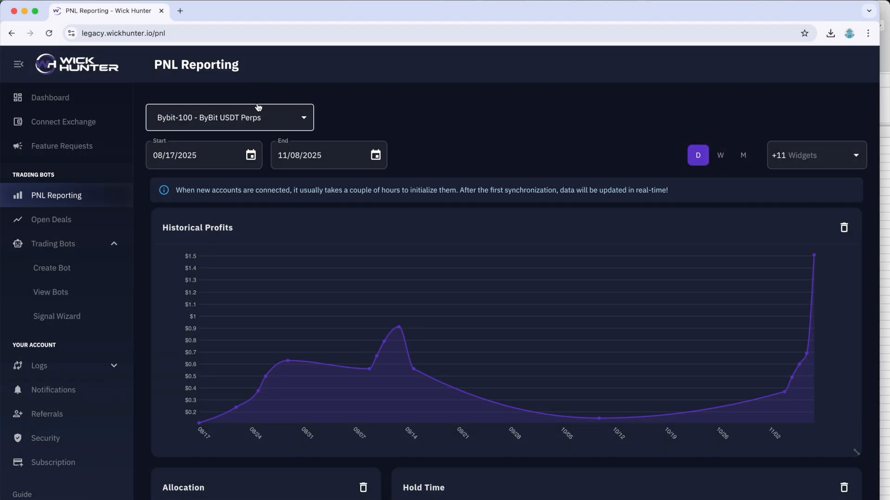
- Switch to the Wick Hunter site, open its dashboard and enlarge the browser window to full screen
left_click(47, 98)
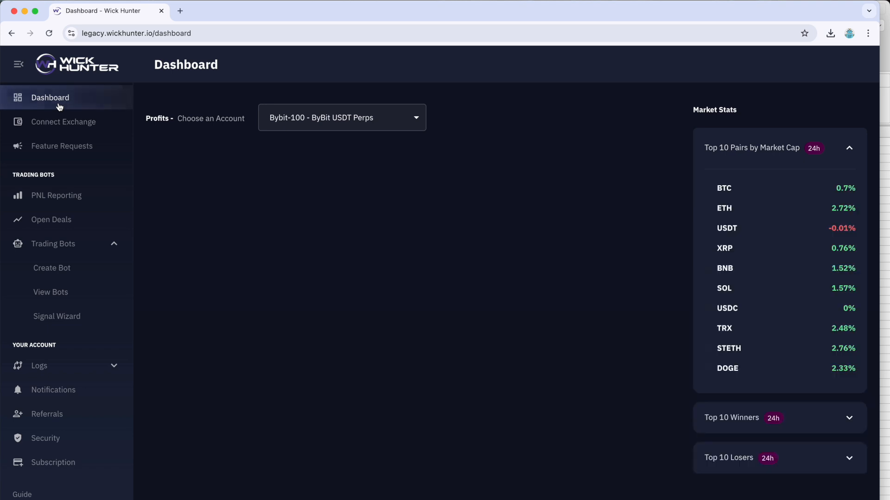
left_click(31, 11)
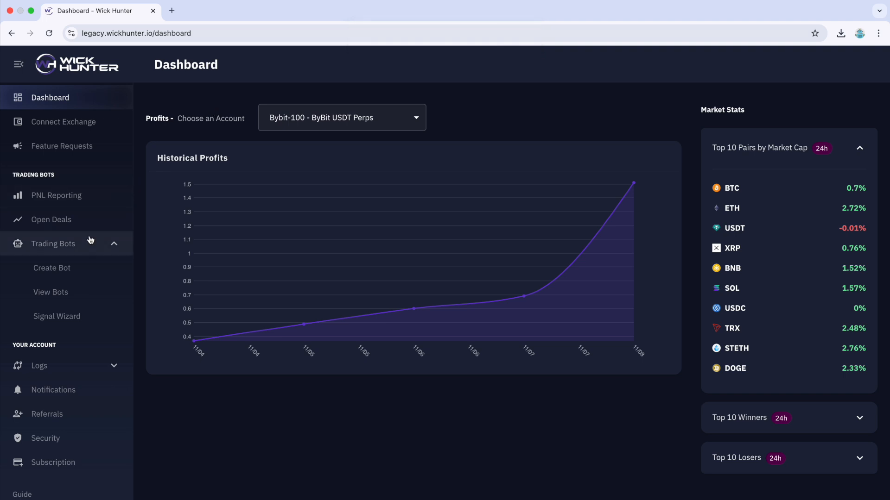
- Open the bots overview for the Bybit-100 account and review its account level settings and the Version C configuration
left_click(72, 291)
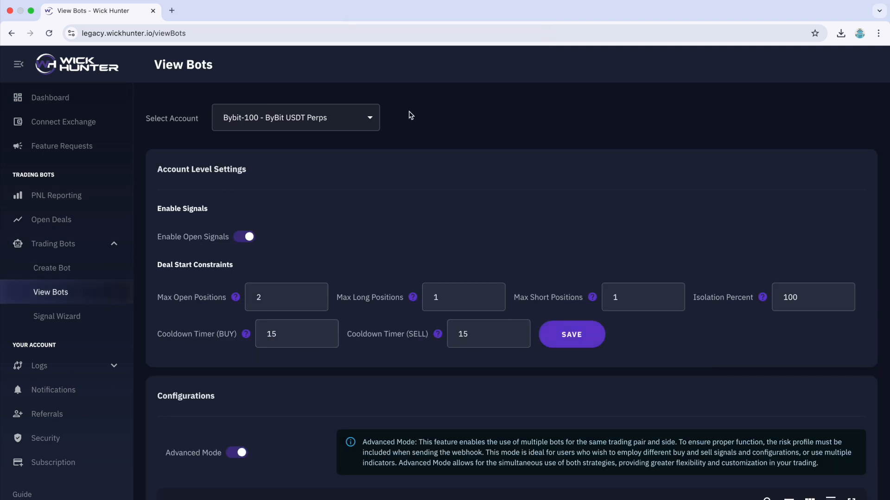
scroll(526, 152, "down", 1)
scroll(527, 151, "down", 1)
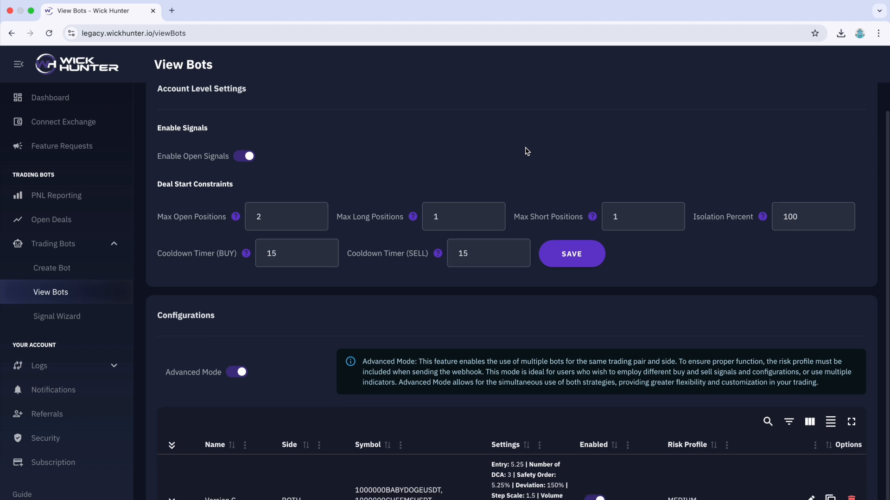
scroll(527, 151, "up", 1)
scroll(527, 151, "up", 1)
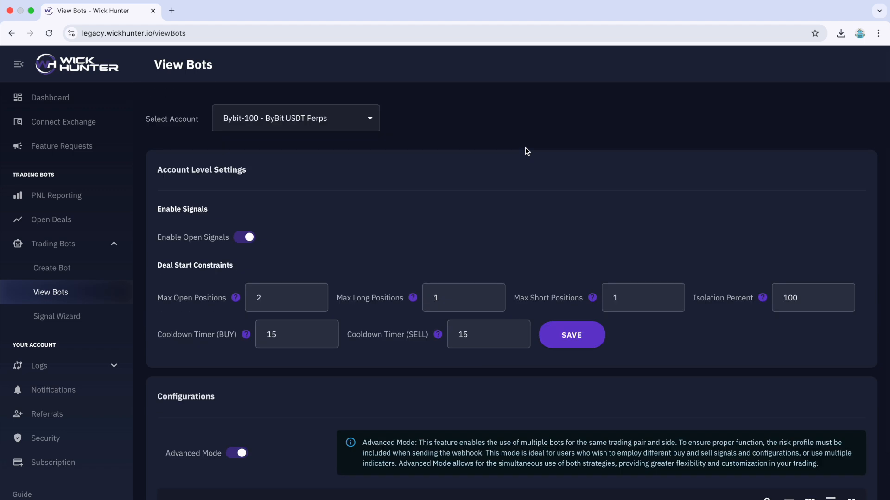
scroll(527, 151, "down", 2)
scroll(527, 151, "down", 1)
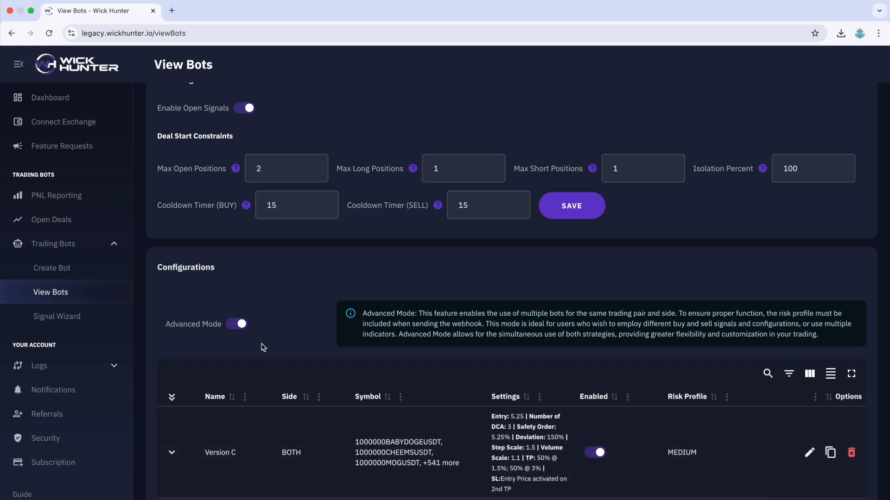
scroll(266, 351, "up", 1)
scroll(265, 354, "up", 2)
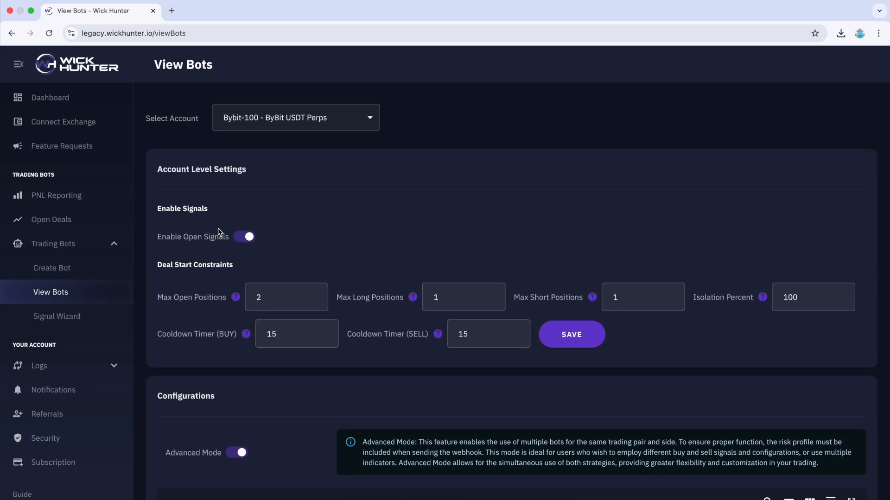
- Check the dashboard's profit chart, and review the Bybit-100 account's PNL report from the charts down to the trade history
left_click(102, 106)
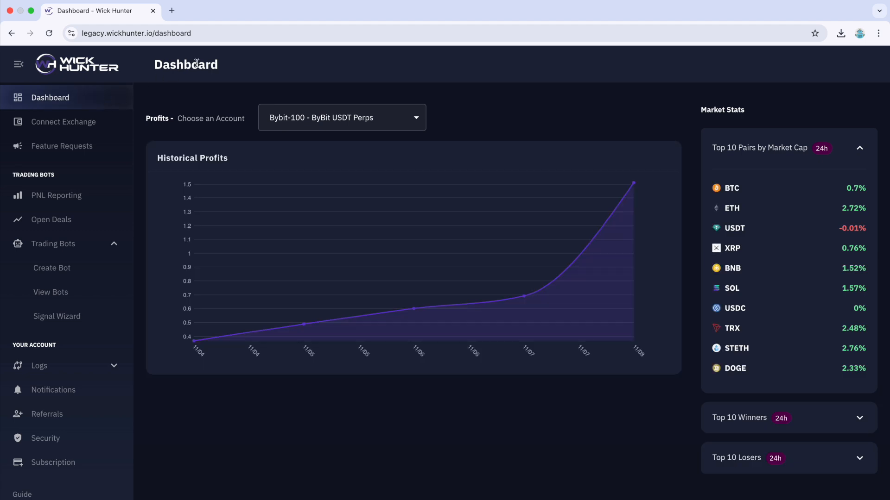
left_click(89, 195)
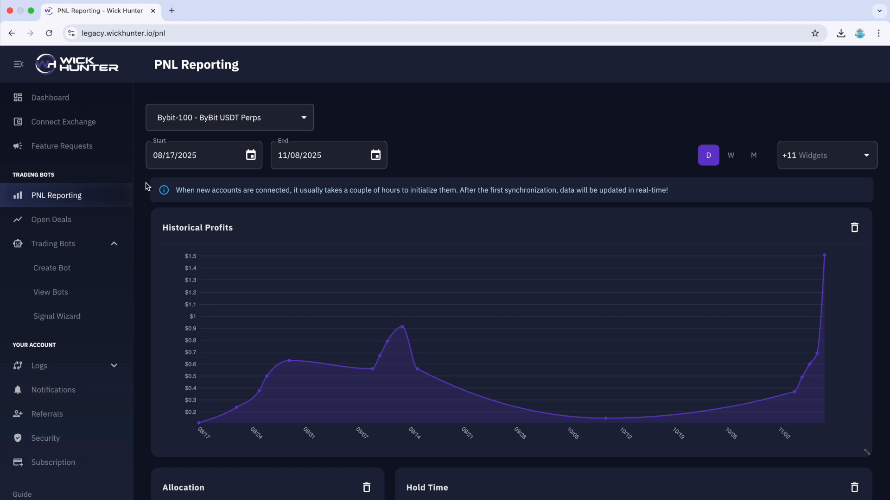
scroll(131, 212, "down", 3)
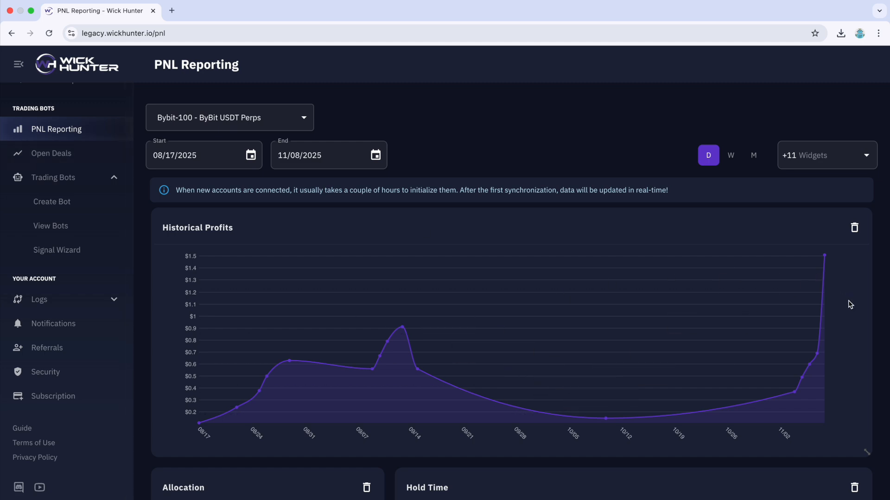
scroll(850, 305, "down", 15)
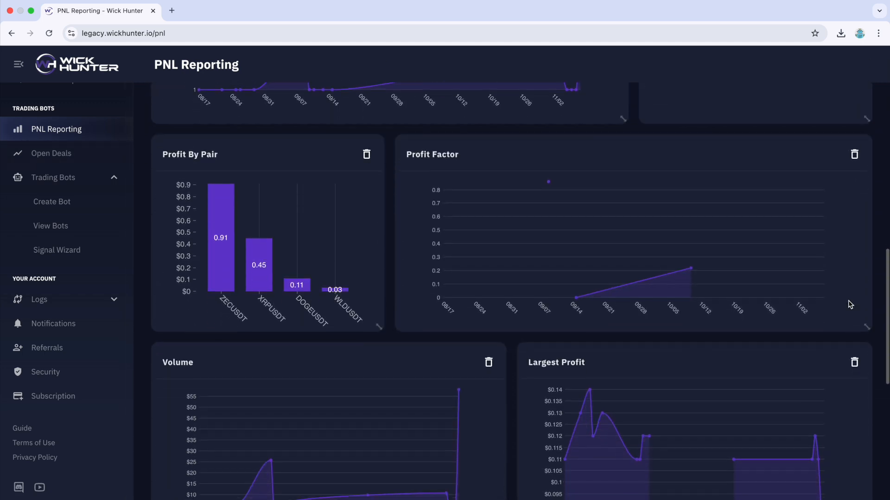
scroll(851, 304, "down", 5)
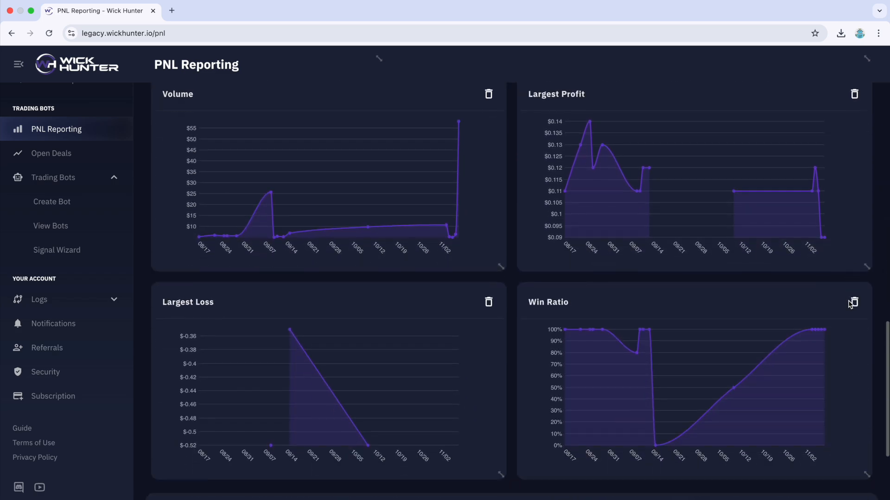
scroll(850, 305, "down", 8)
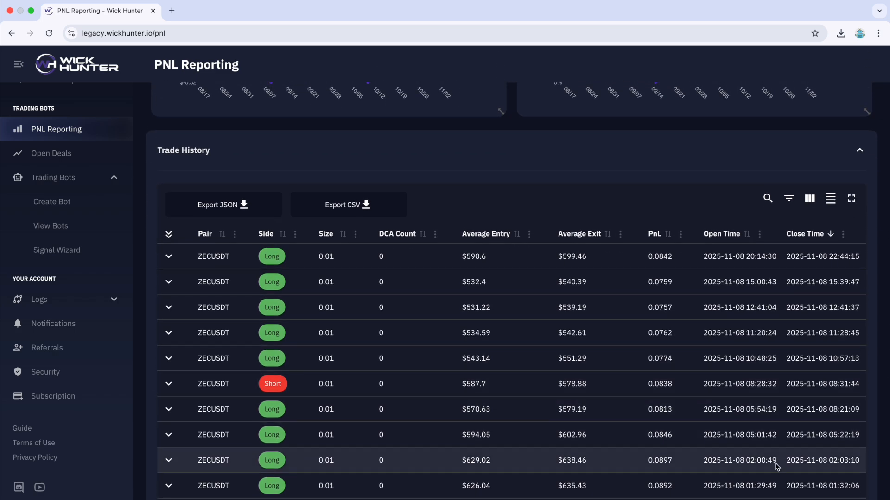
- Increase the number of rows per page in the trade history and review the Bybit-100 account's trades back to August 2025
left_click(731, 499)
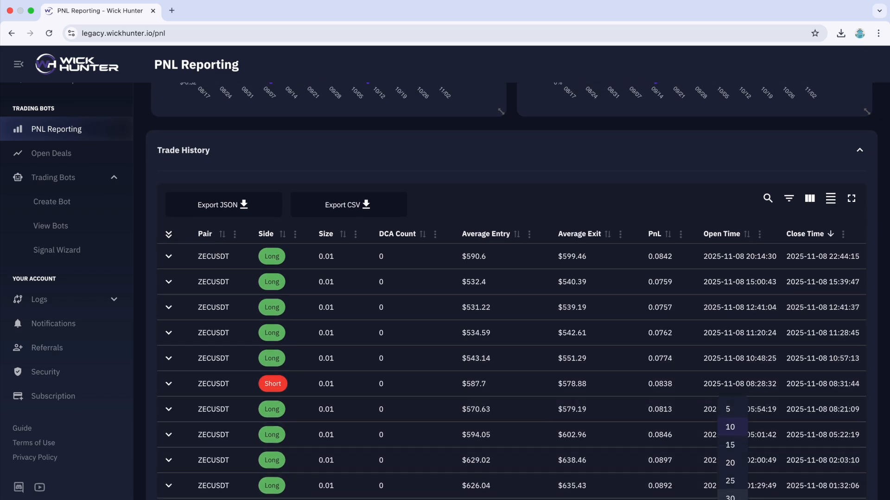
left_click(730, 497)
scroll(862, 459, "down", 10)
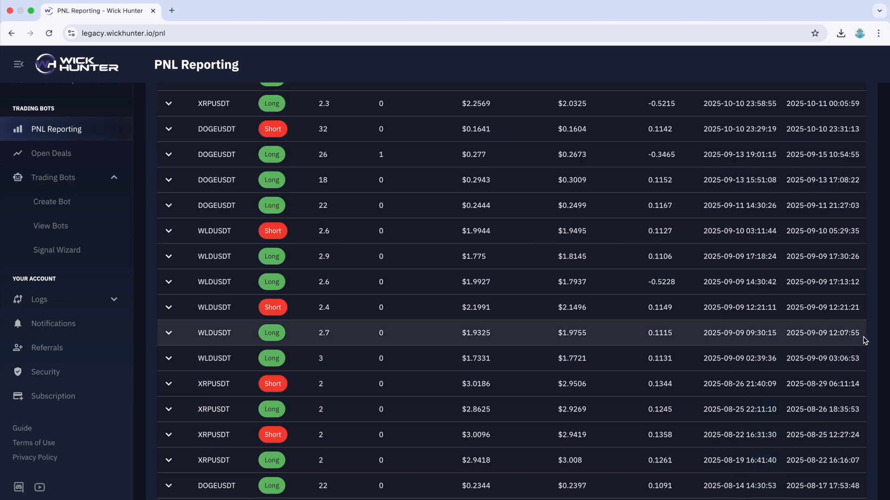
scroll(865, 340, "up", 3)
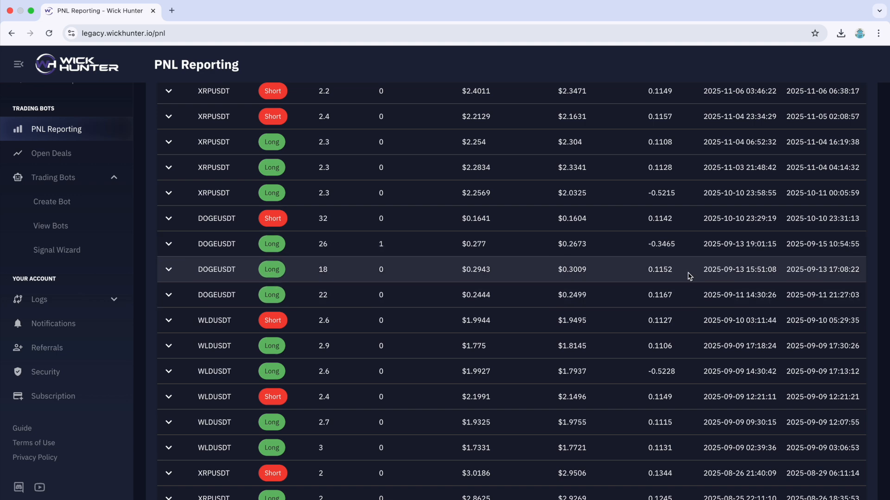
scroll(688, 254, "down", 3)
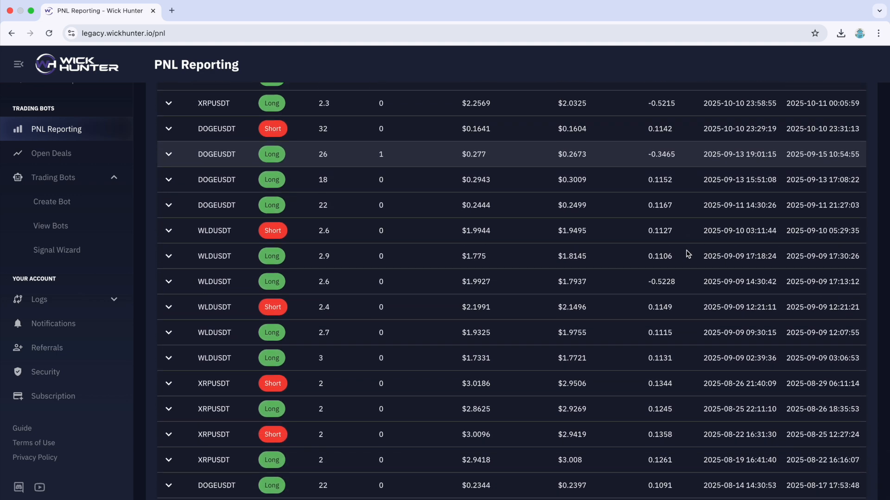
- Switch the PNL report to the Test - ByBit USDT Perps account
scroll(688, 254, "up", 20)
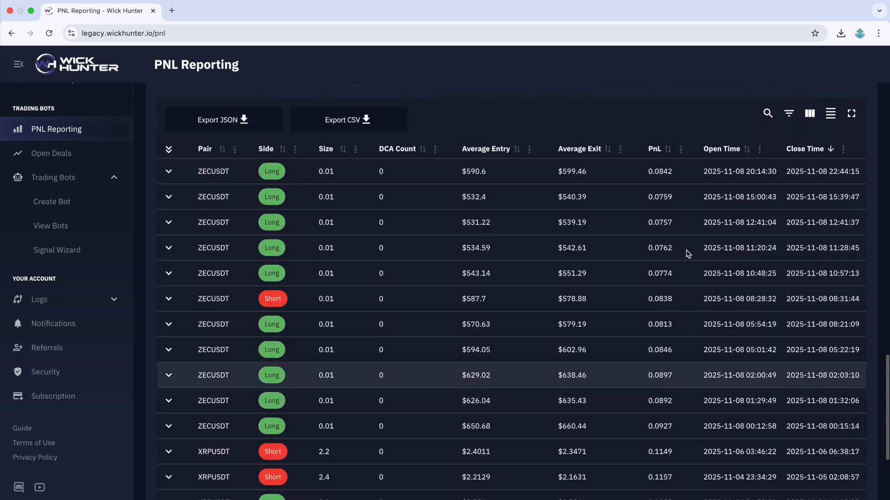
scroll(688, 254, "up", 15)
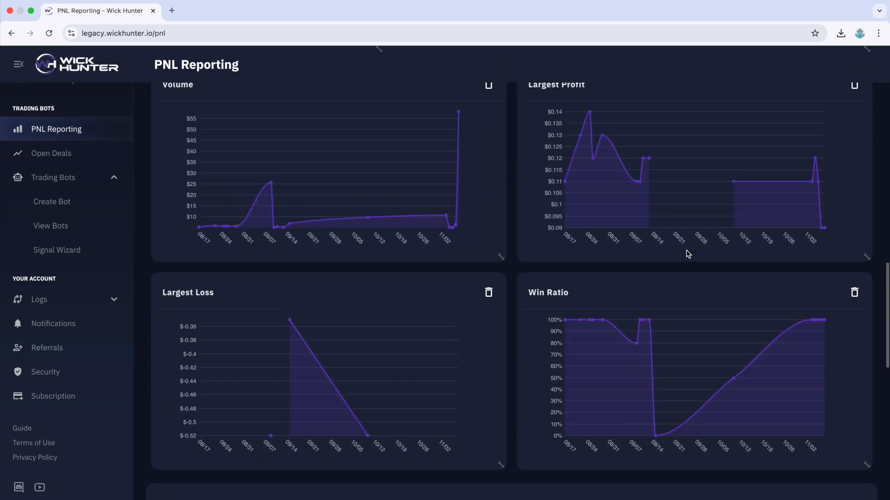
scroll(688, 254, "up", 15)
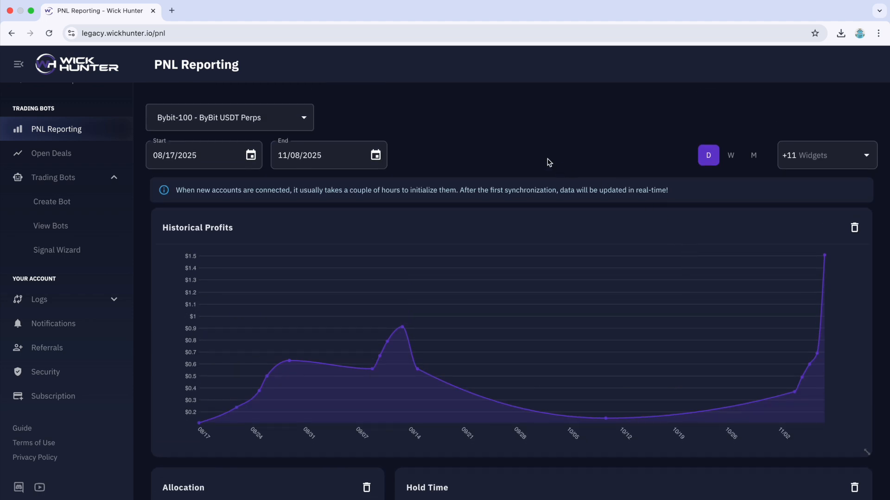
left_click(309, 113)
left_click(305, 120)
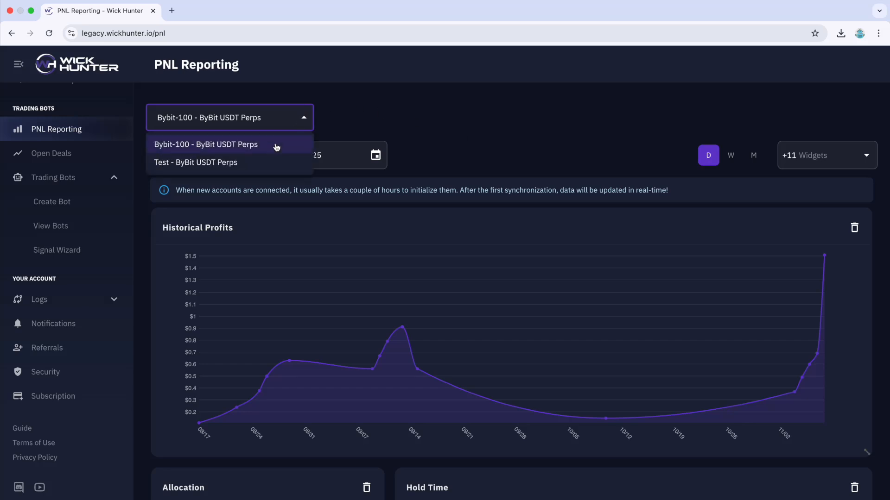
left_click(269, 162)
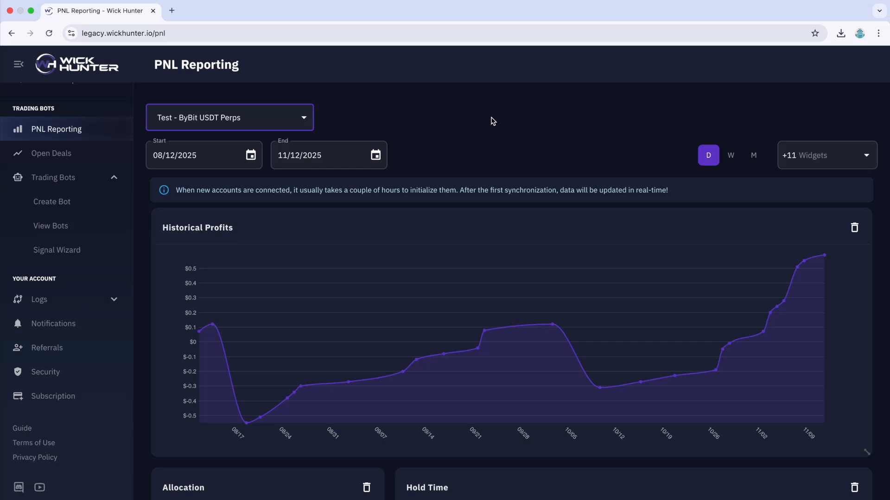
- Review the Test account's profit charts and its trade history down to the oldest August 2025 trades
mouse_move(214, 318)
scroll(172, 439, "down", 10)
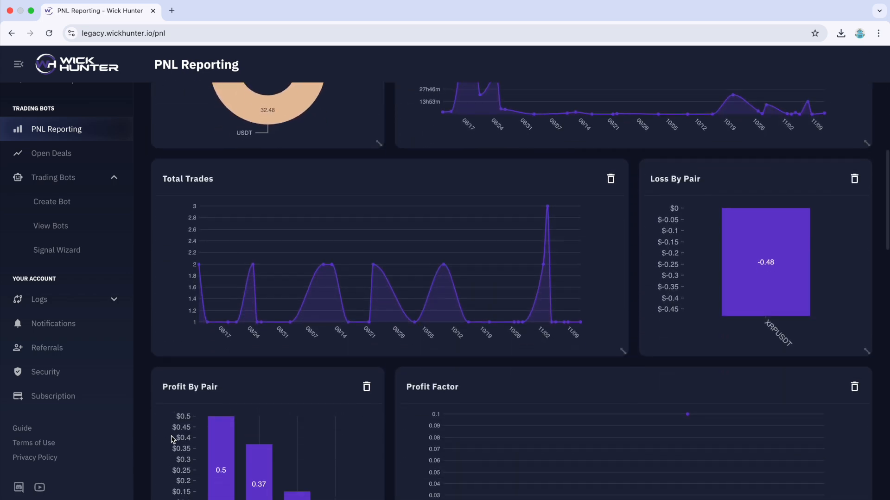
scroll(173, 440, "down", 4)
scroll(172, 439, "down", 12)
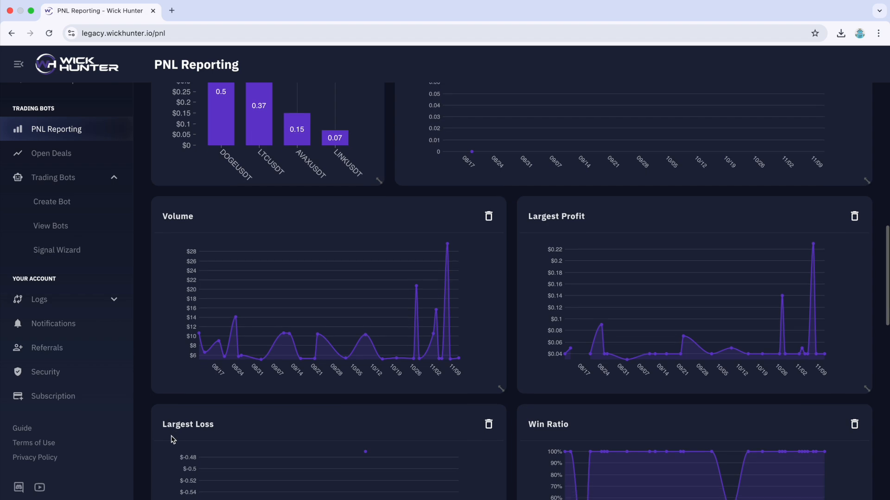
scroll(172, 439, "down", 3)
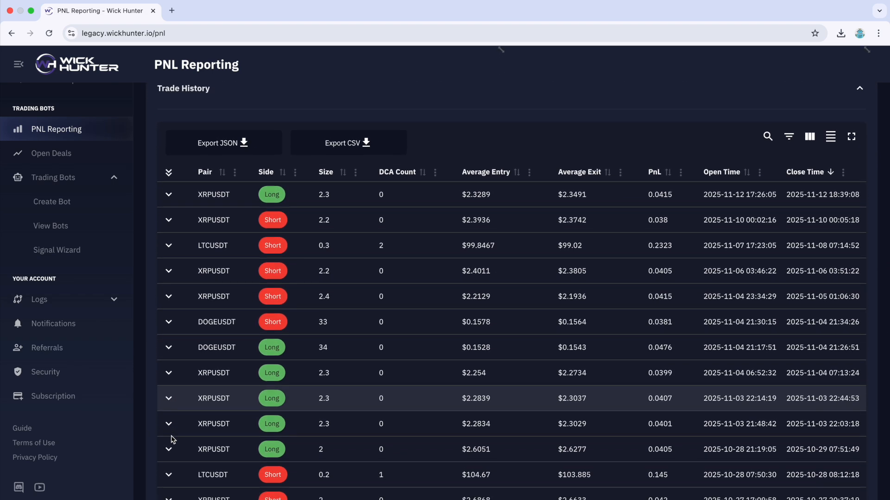
scroll(172, 439, "down", 5)
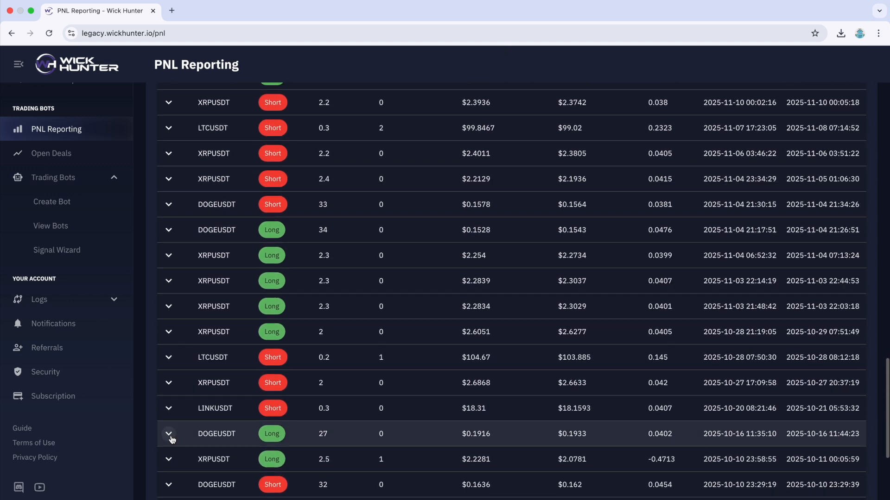
scroll(171, 439, "down", 1)
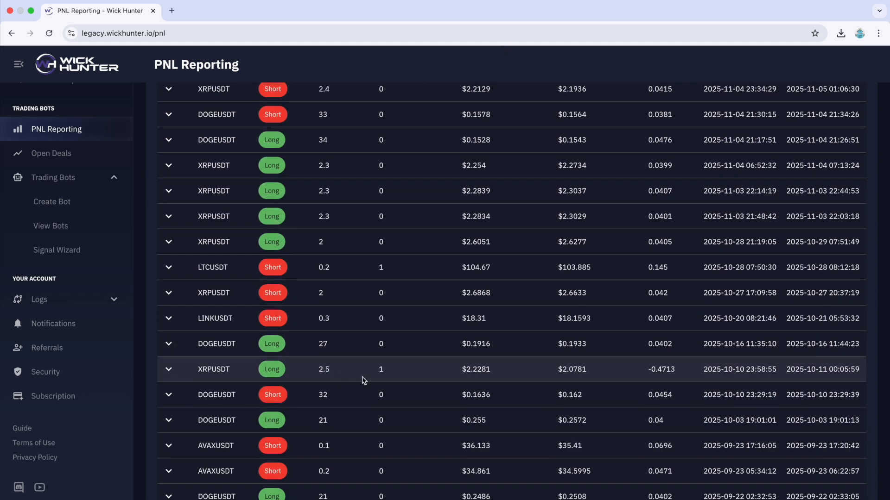
scroll(369, 382, "down", 10)
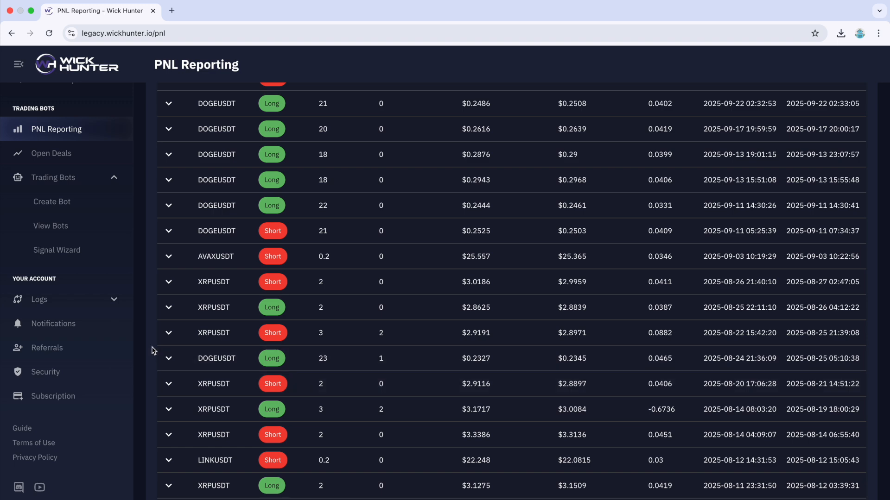
- Open the Version C bot's configuration from the Bybit-100 account's bot list
left_click(89, 234)
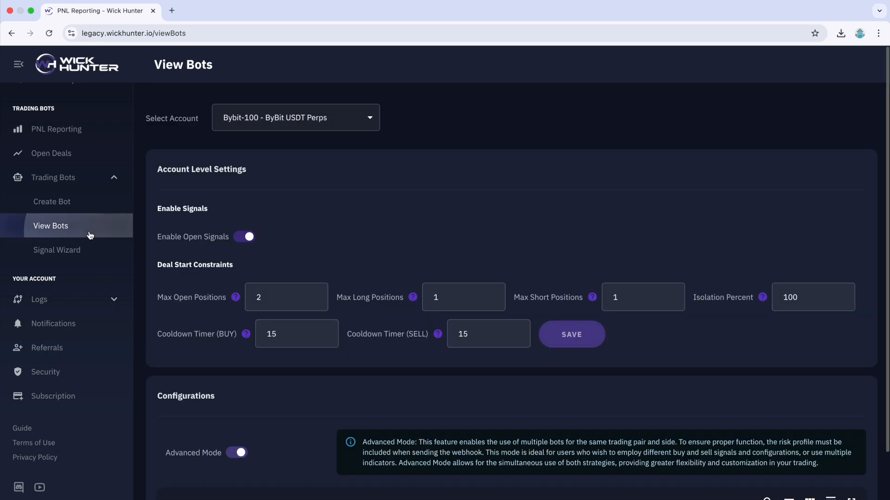
scroll(479, 175, "down", 3)
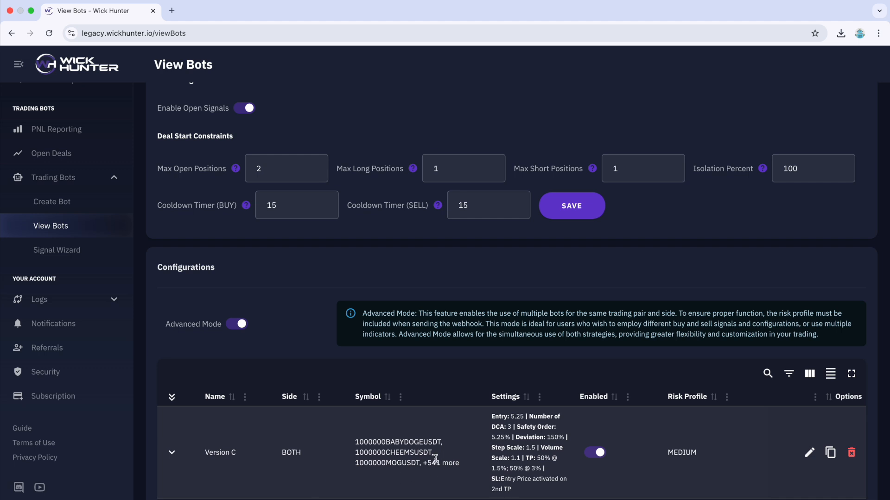
left_click(809, 452)
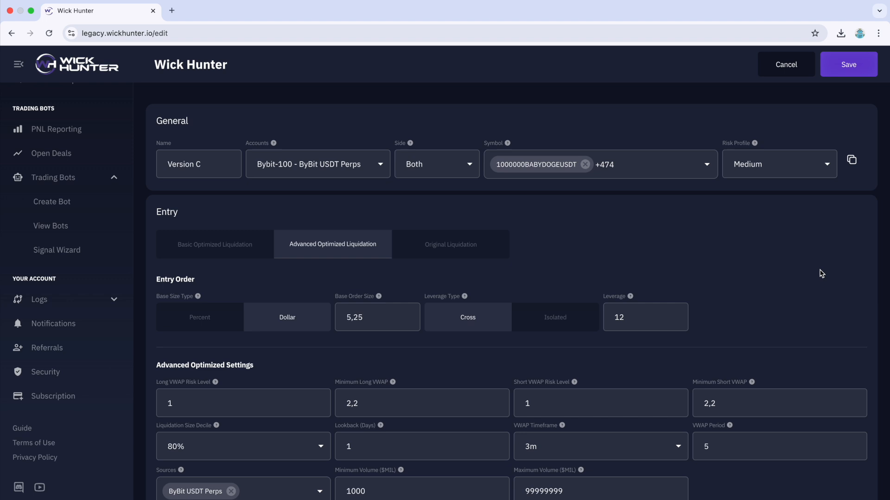
- Review Version C's entry order, advanced optimized liquidation and dollar cost averaging settings
scroll(821, 274, "down", 2)
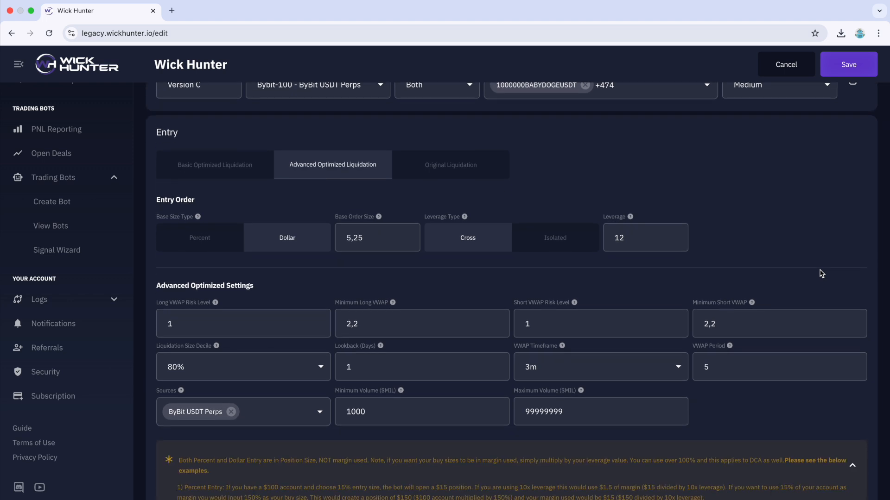
scroll(822, 274, "down", 3)
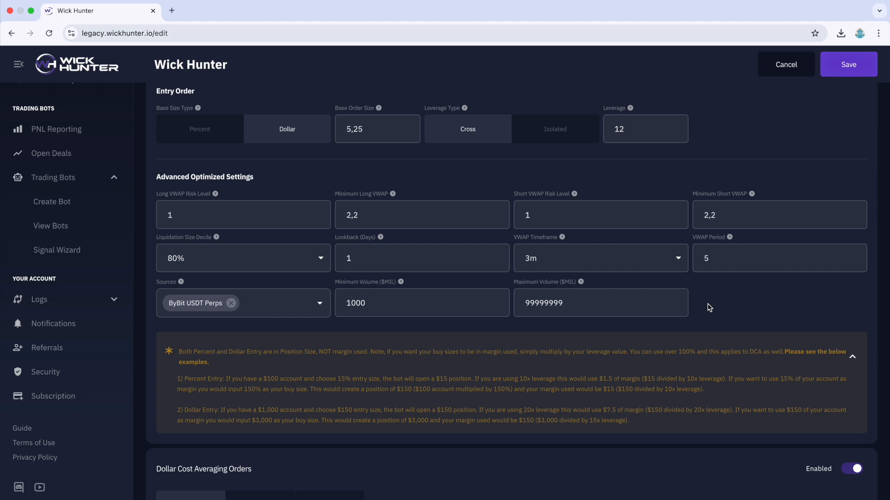
scroll(709, 308, "down", 8)
scroll(701, 407, "down", 1)
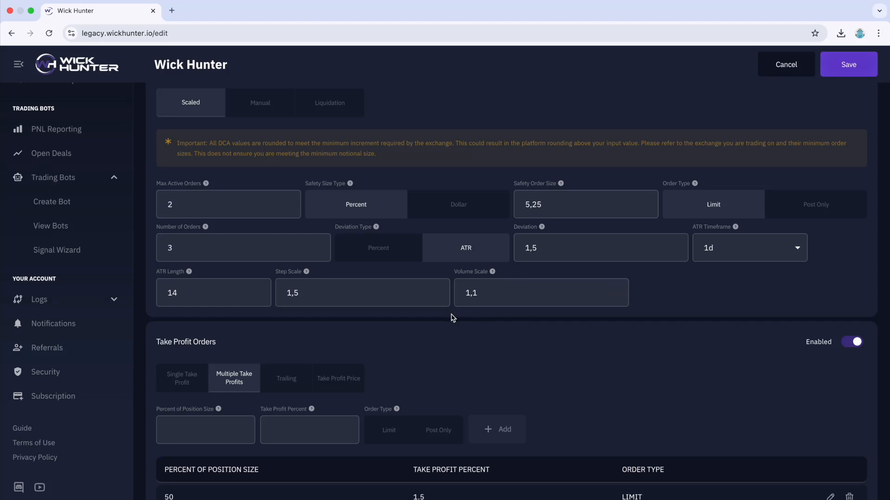
- Examine Version C's take profit levels and its stop loss settings, including the deviation and ladder mode options
scroll(453, 318, "down", 7)
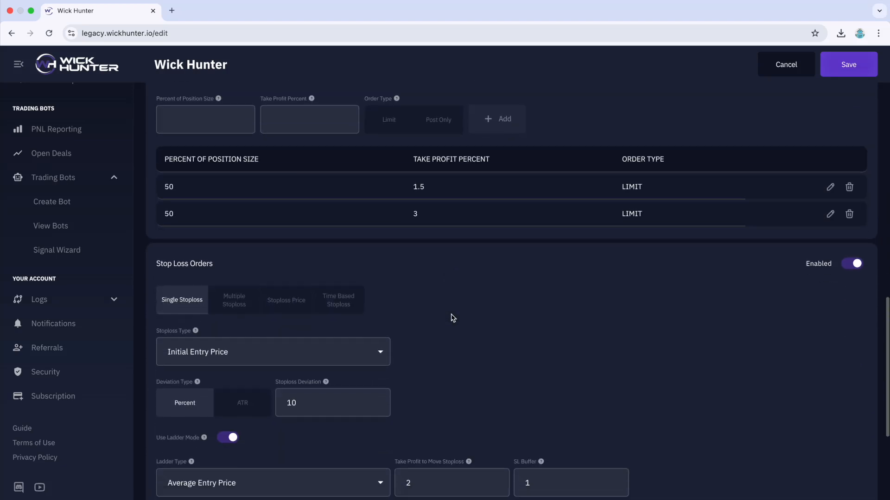
scroll(452, 317, "up", 2)
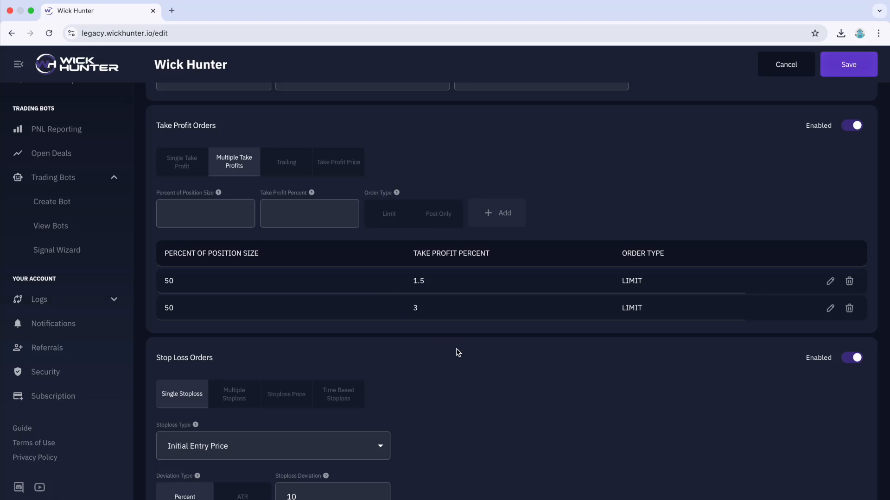
scroll(459, 353, "down", 5)
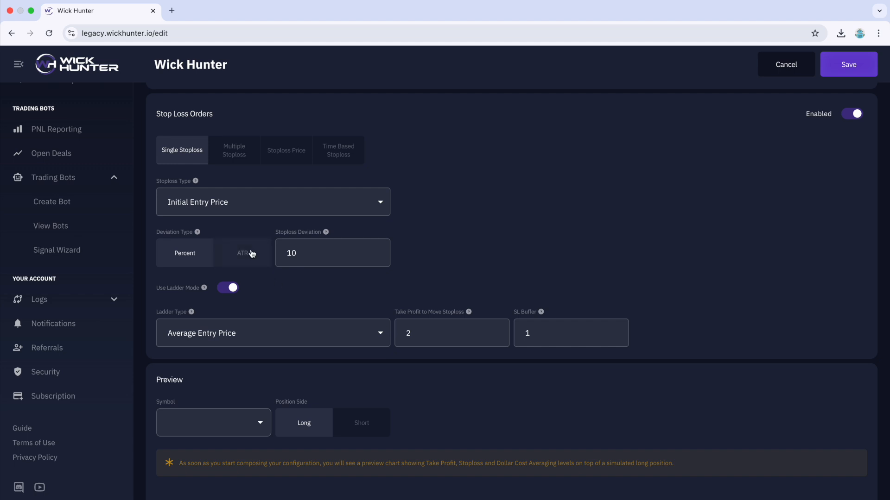
double_click(188, 259)
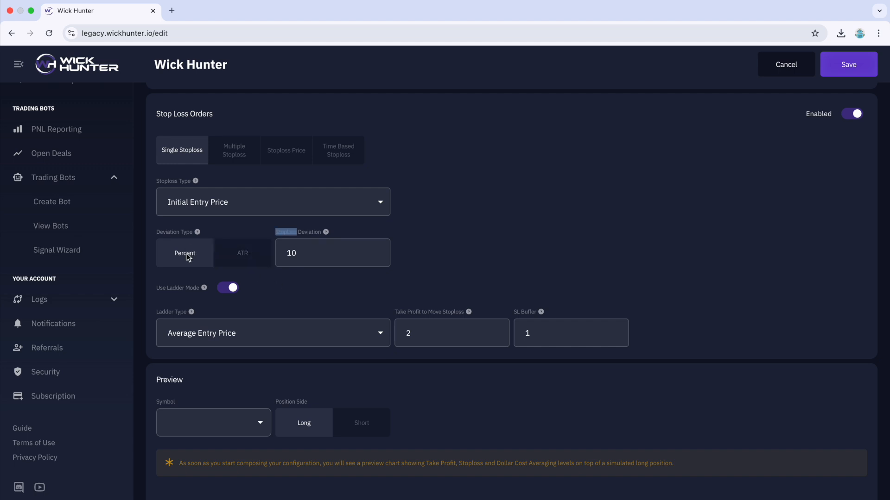
left_click(284, 292)
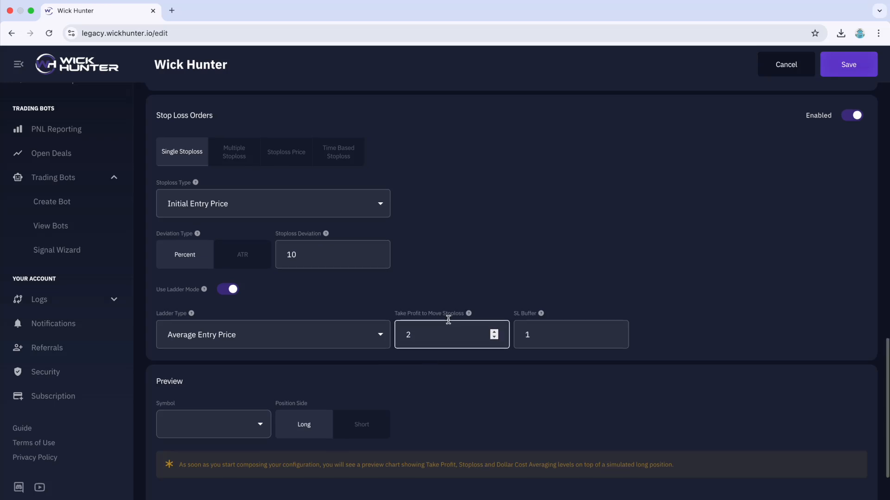
scroll(448, 324, "up", 20)
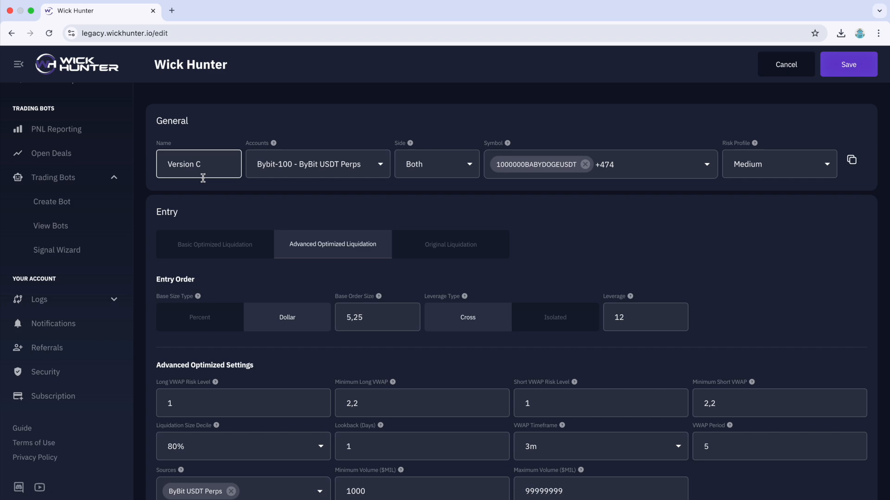
- Switch the bot list to the Test - ByBit USDT Perps account and open the Version A bot's configuration
left_click(51, 226)
left_click(272, 127)
left_click(264, 163)
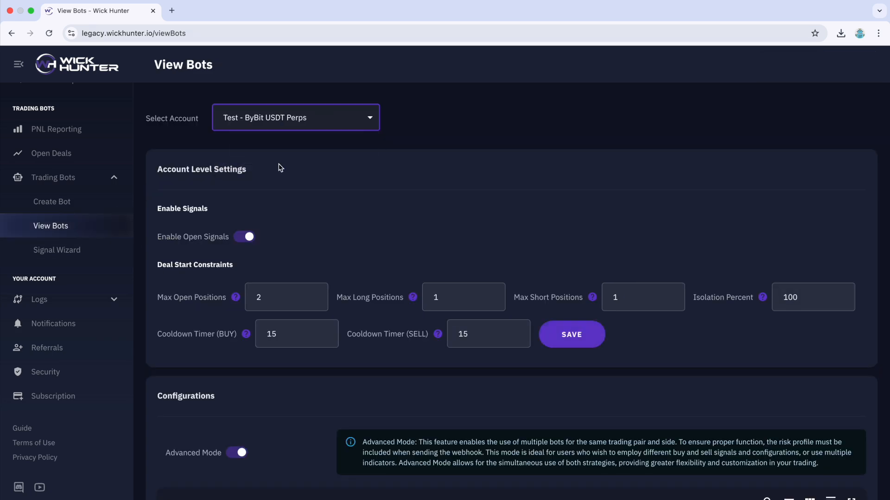
scroll(369, 214, "down", 3)
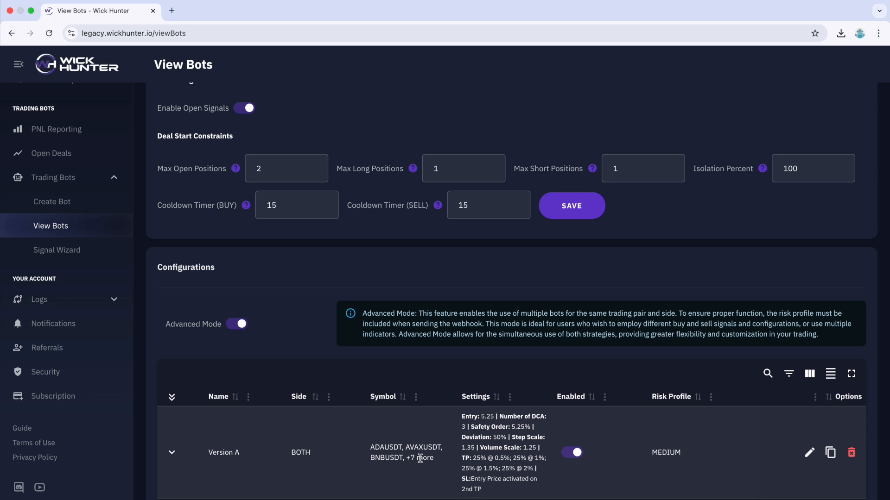
left_click(808, 453)
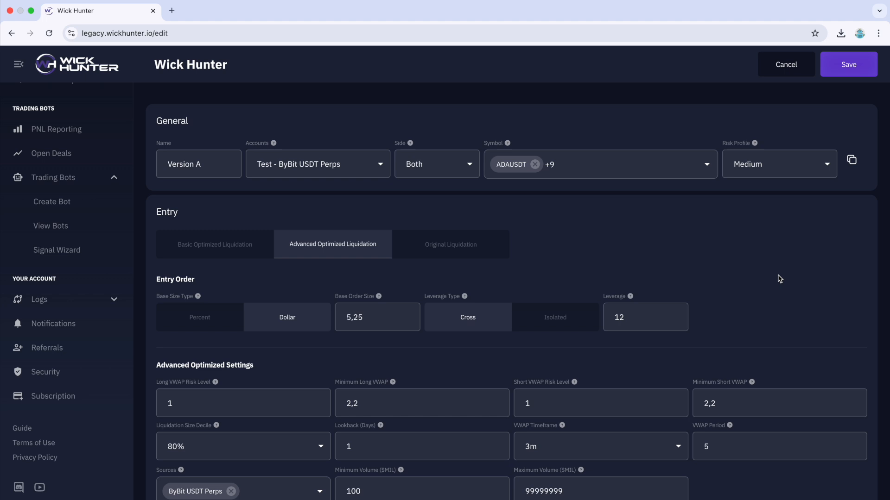
- Review Version A's configuration from the entry settings through dollar cost averaging and take profits to the stop loss
scroll(777, 278, "down", 3)
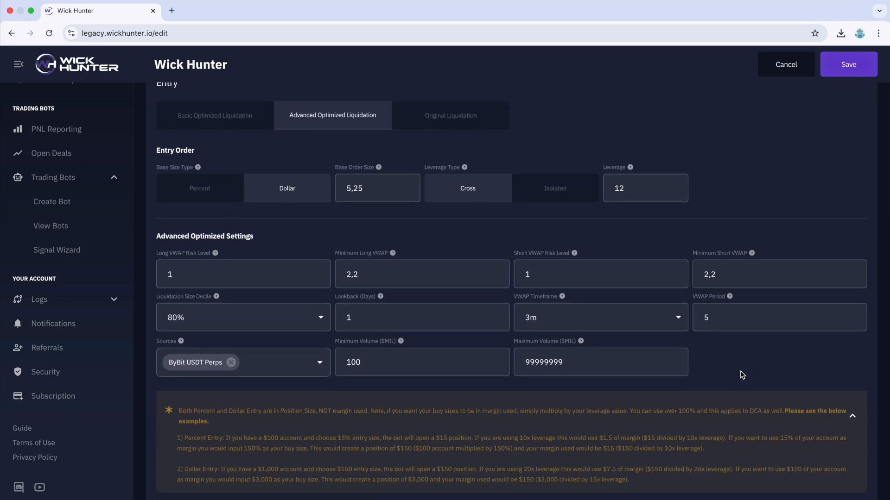
scroll(742, 375, "down", 10)
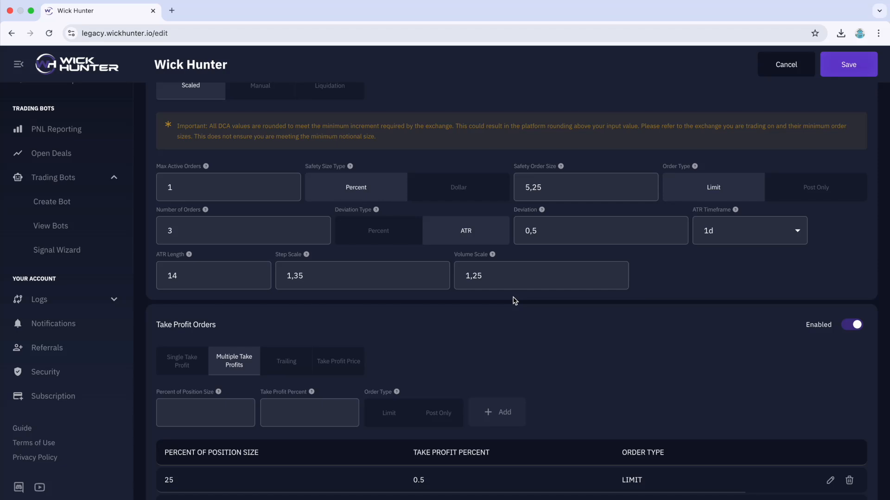
scroll(473, 299, "down", 3)
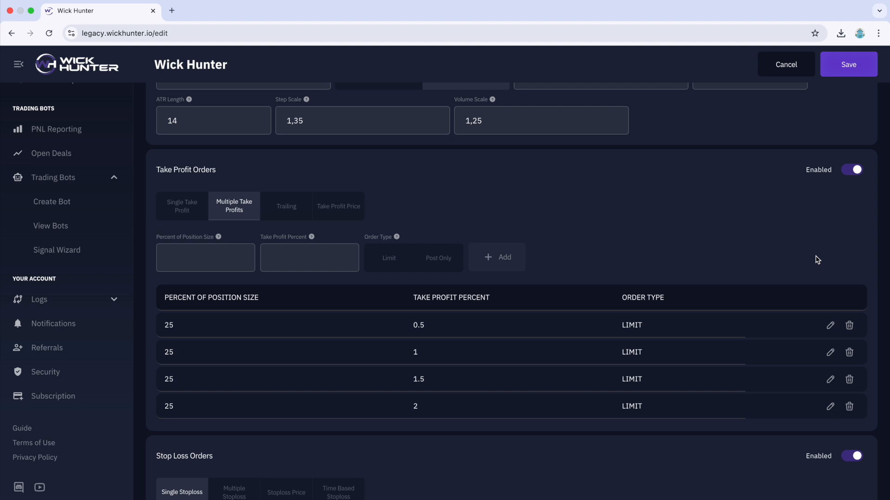
scroll(818, 259, "down", 6)
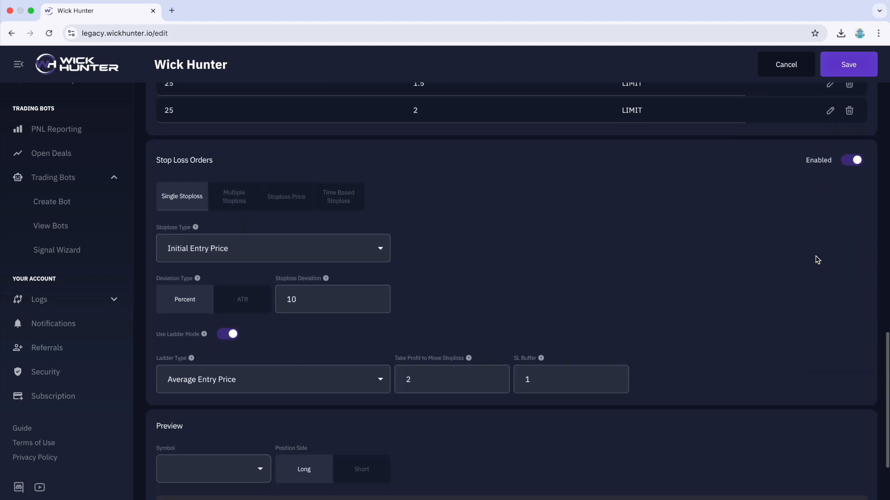
scroll(817, 259, "down", 1)
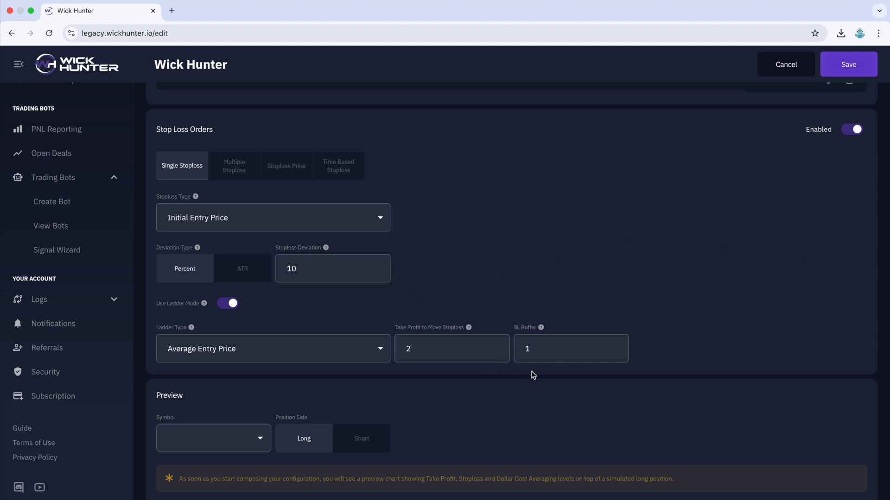
scroll(533, 375, "down", 2)
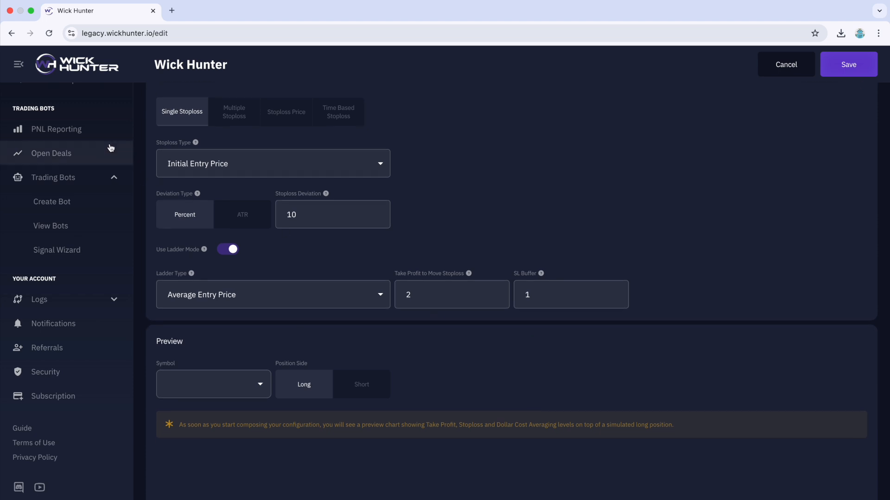
- Check the open deals of the Bybit-100 - ByBit USDT Perps account
left_click(66, 159)
left_click(180, 140)
left_click(184, 161)
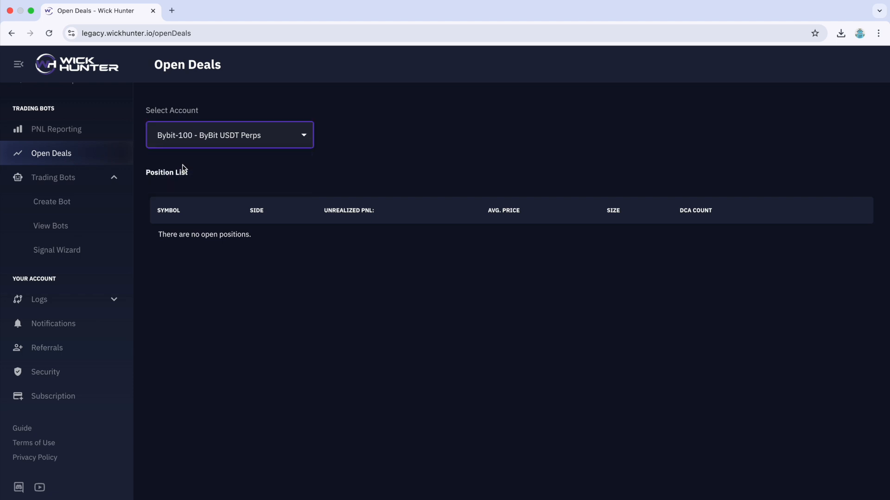
- Reopen the PNL report to check Bybit-100's historical profits, and switch it to the Test - ByBit USDT Perps account
left_click(66, 135)
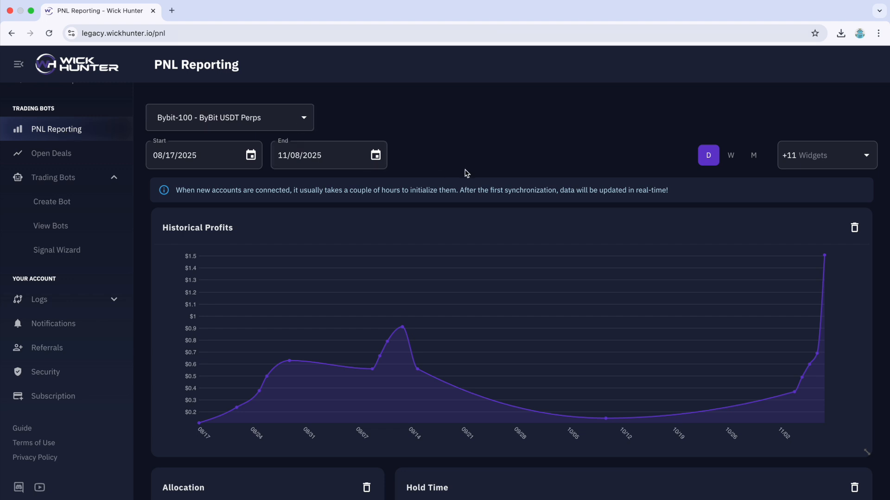
left_click(299, 122)
left_click(264, 161)
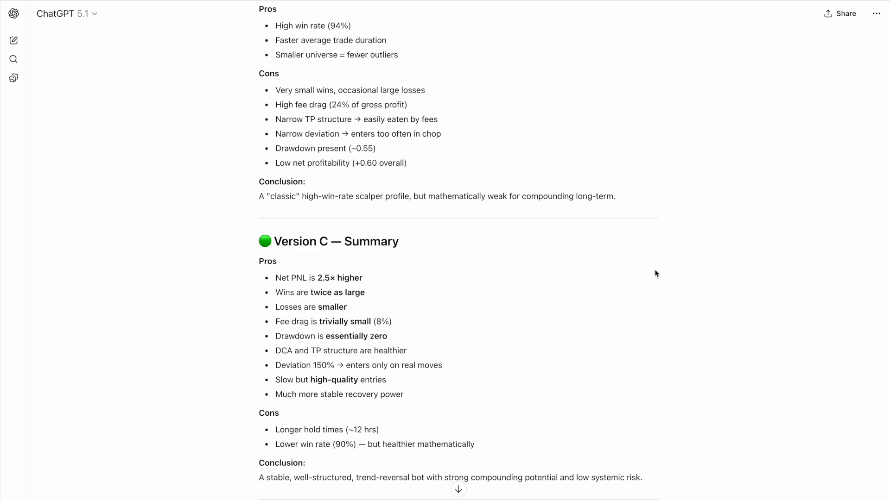
- Review ChatGPT's side-by-side comparison of Version A and Version C, from the performance metrics table to the final high-level summary
scroll(656, 273, "up", 10)
scroll(656, 273, "up", 2)
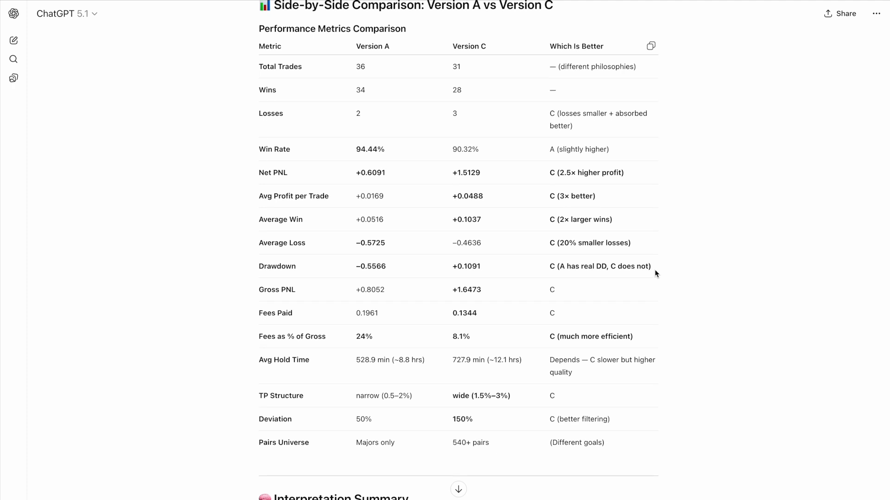
scroll(656, 274, "up", 1)
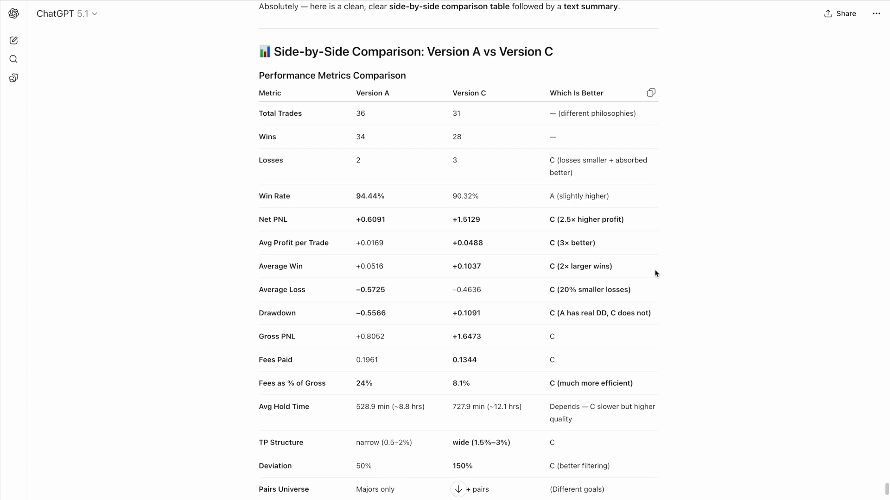
scroll(656, 273, "down", 1)
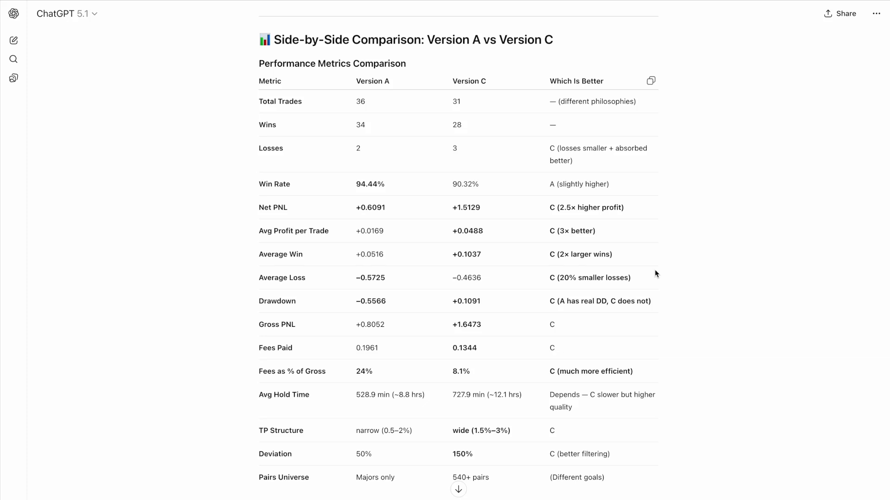
scroll(657, 273, "down", 10)
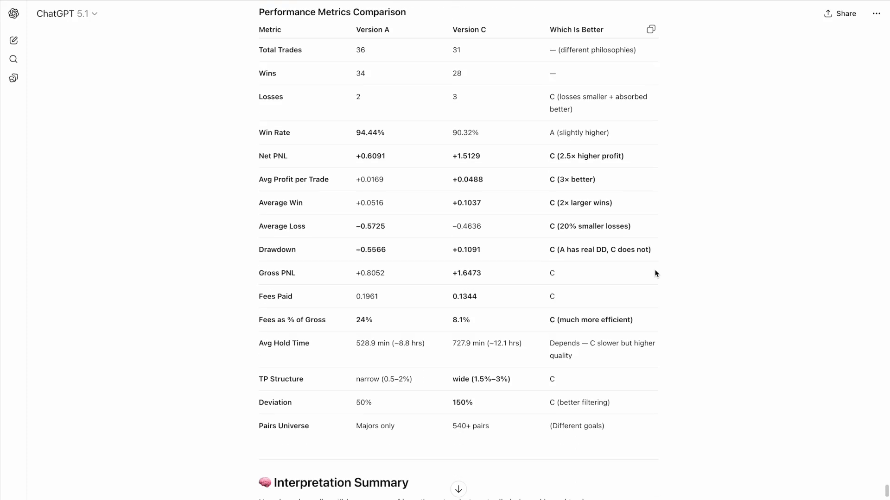
scroll(657, 274, "down", 7)
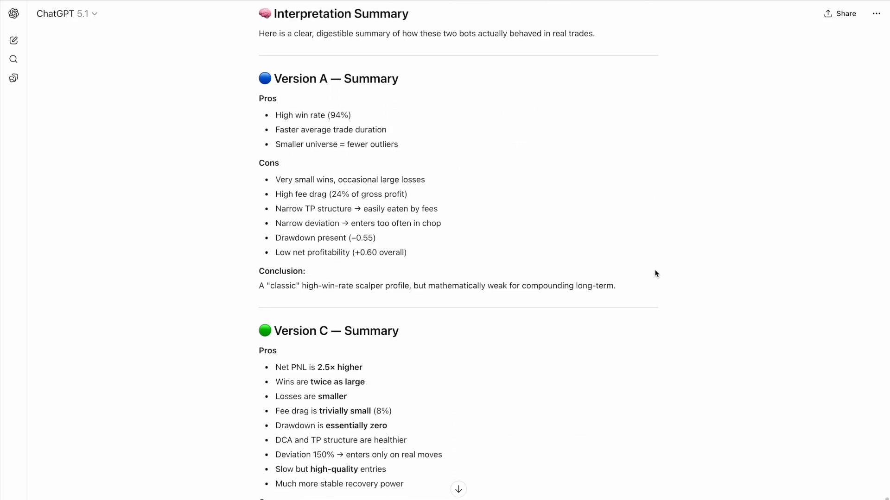
scroll(656, 274, "down", 5)
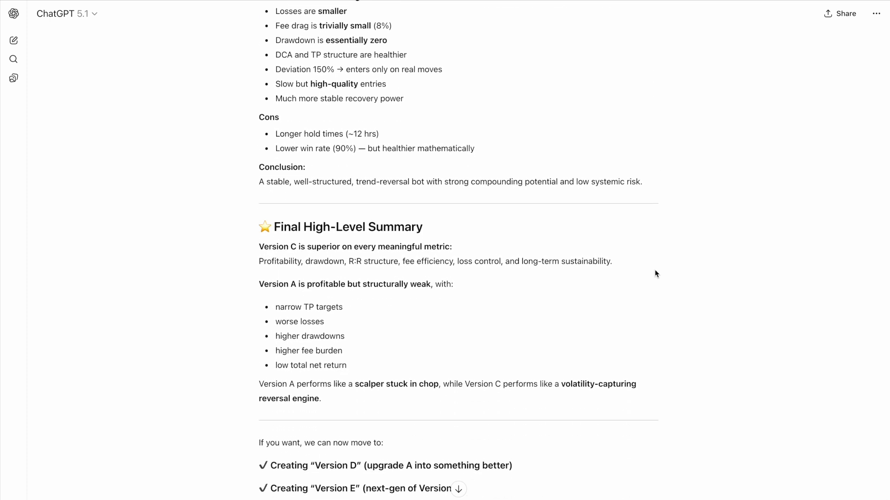